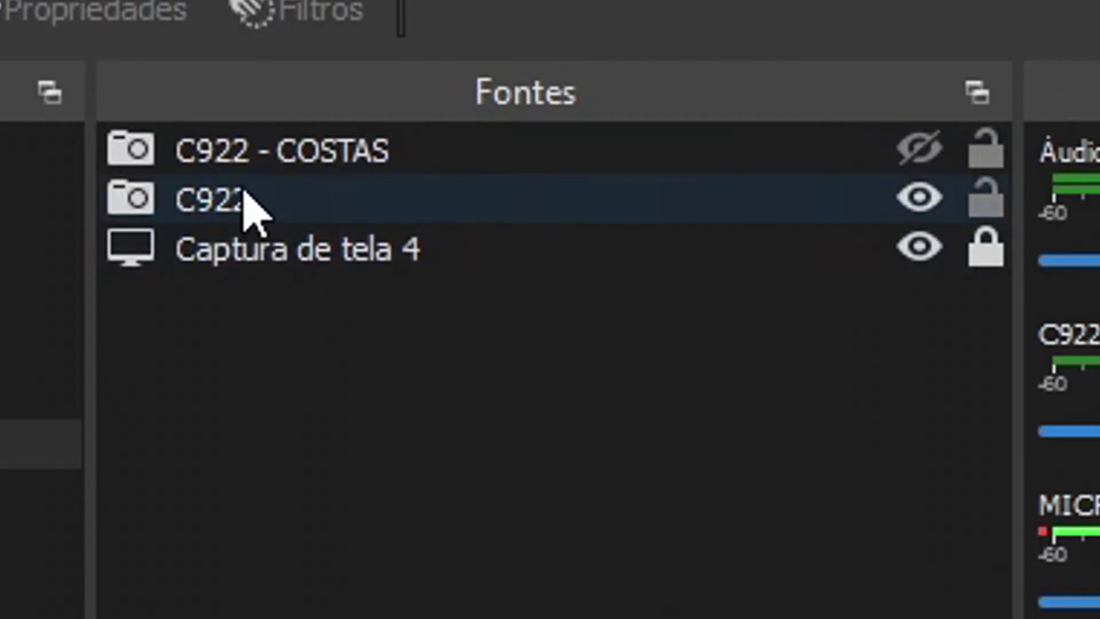
Open the properties of the C922 webcam source
{"action": "left_click", "coordinate": [216, 202]}
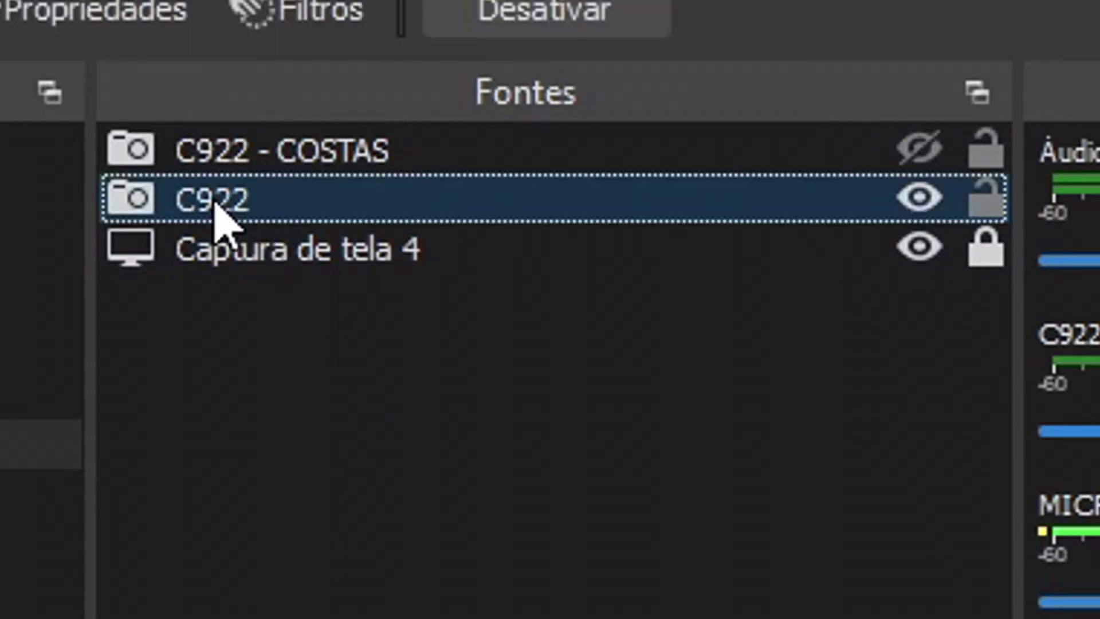
{"action": "right_click", "coordinate": [215, 207]}
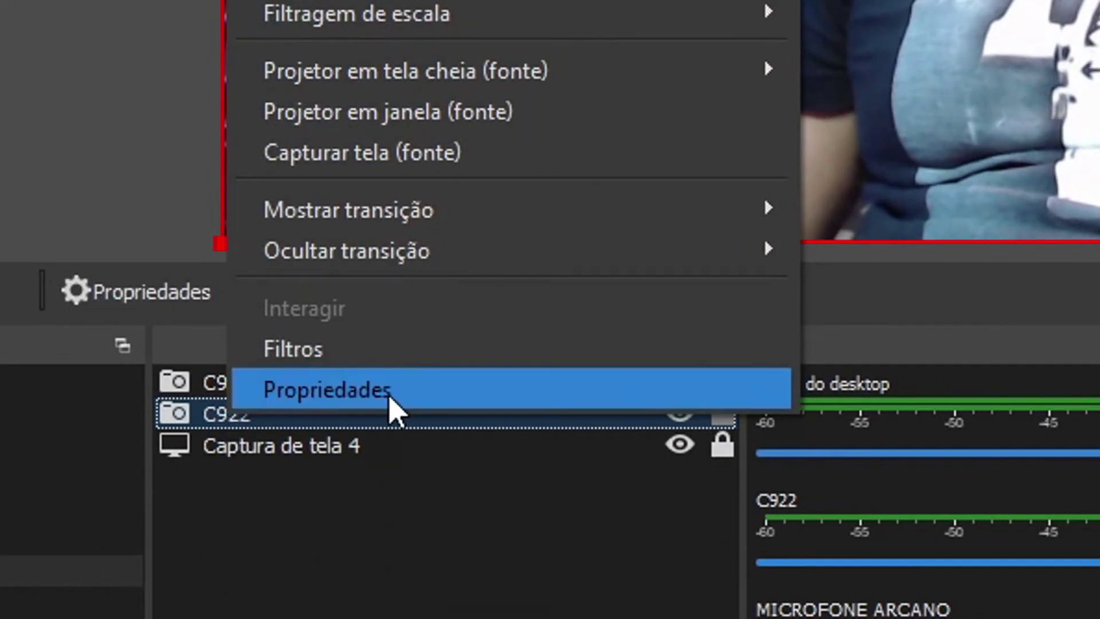
{"action": "left_click", "coordinate": [389, 402]}
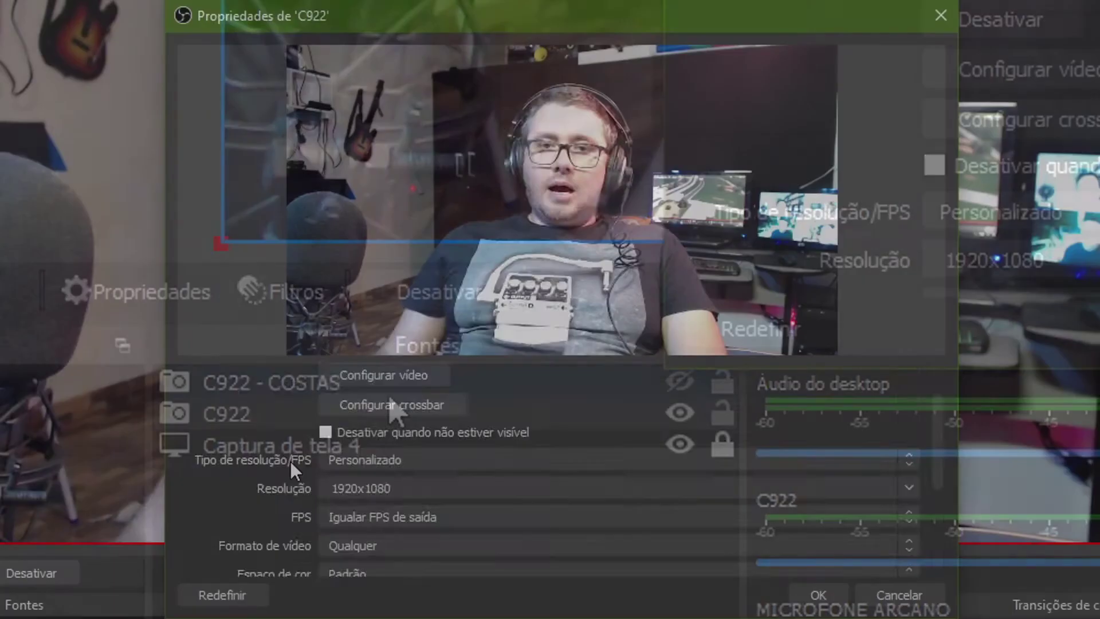
Examine the C922 source's device, resolution, FPS, video format, colour and buffering settings
{"action": "scroll", "coordinate": [289, 460], "scroll_direction": "up", "scroll_amount": 5}
{"action": "scroll", "coordinate": [290, 461], "scroll_direction": "up", "scroll_amount": 2}
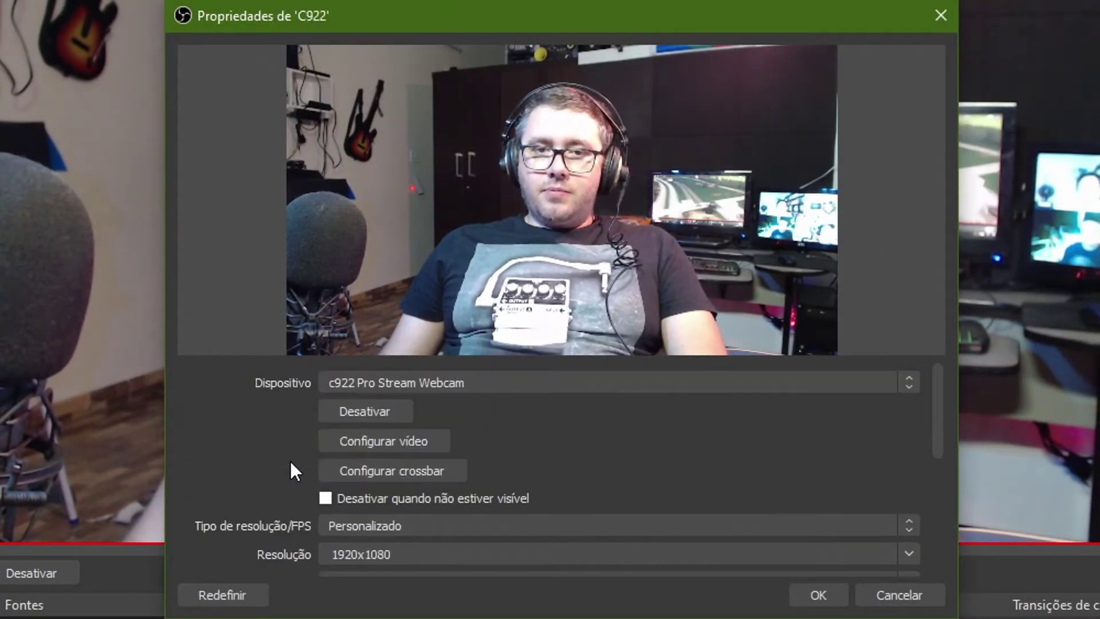
{"action": "scroll", "coordinate": [290, 461], "scroll_direction": "down", "scroll_amount": 3}
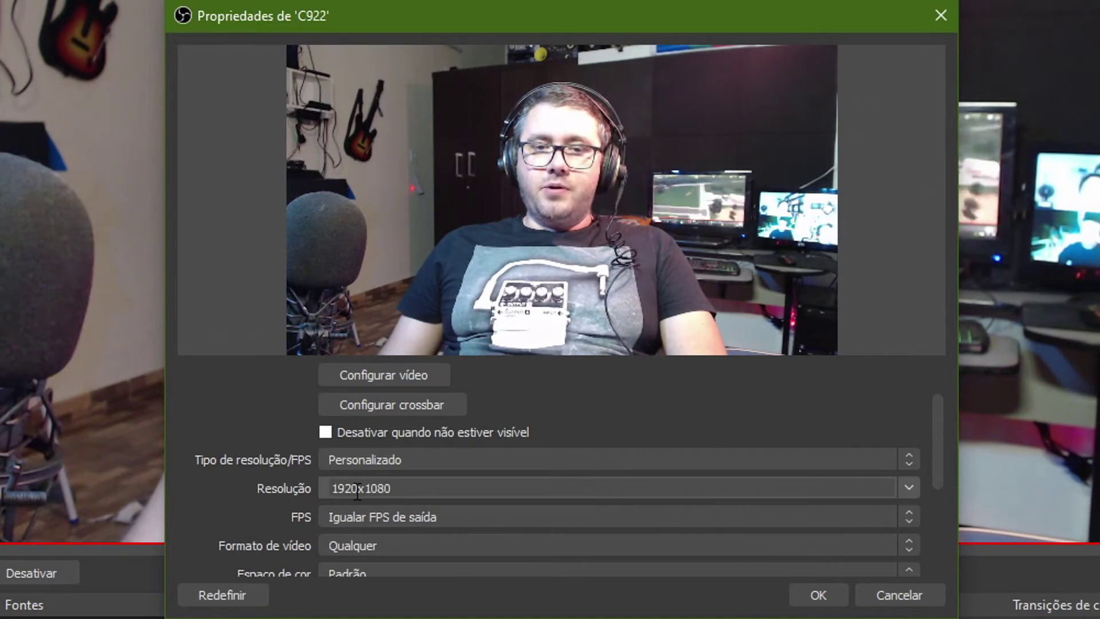
{"action": "scroll", "coordinate": [312, 492], "scroll_direction": "down", "scroll_amount": 2}
{"action": "scroll", "coordinate": [315, 473], "scroll_direction": "down", "scroll_amount": 2}
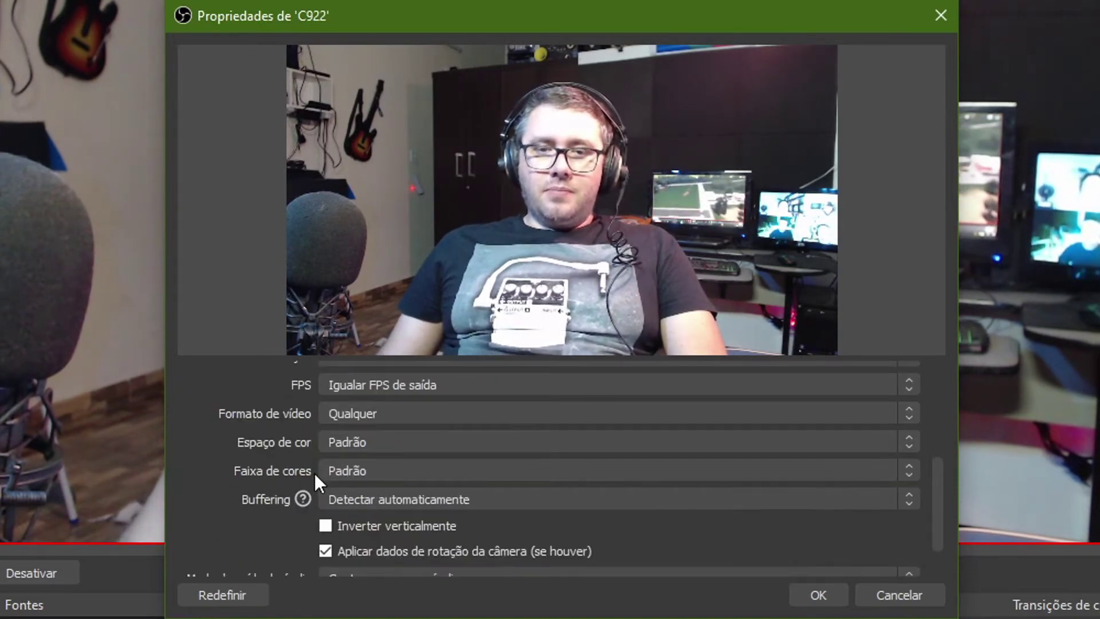
{"action": "scroll", "coordinate": [300, 507], "scroll_direction": "up", "scroll_amount": 6}
{"action": "scroll", "coordinate": [299, 508], "scroll_direction": "down", "scroll_amount": 6}
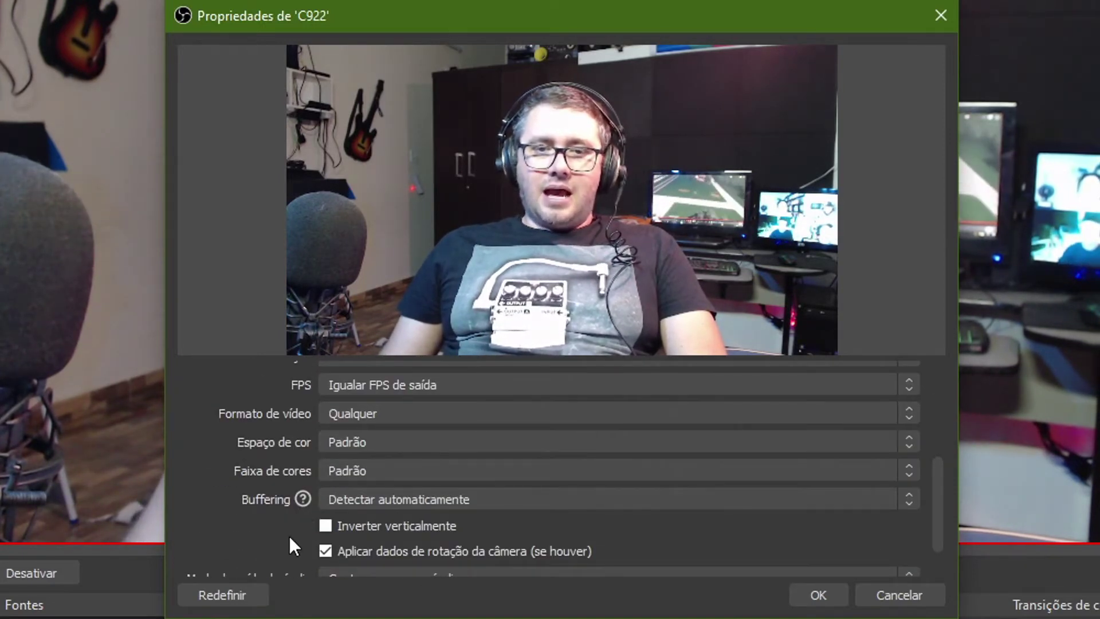
{"action": "scroll", "coordinate": [288, 535], "scroll_direction": "down", "scroll_amount": 2}
{"action": "scroll", "coordinate": [288, 535], "scroll_direction": "up", "scroll_amount": 3}
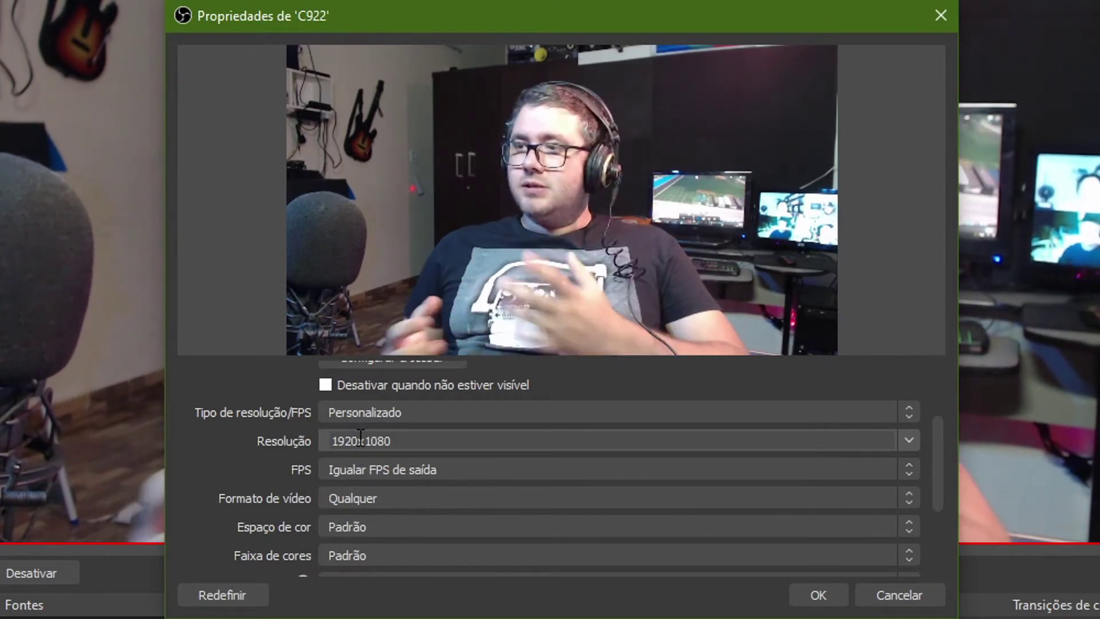
{"action": "scroll", "coordinate": [244, 436], "scroll_direction": "up", "scroll_amount": 3}
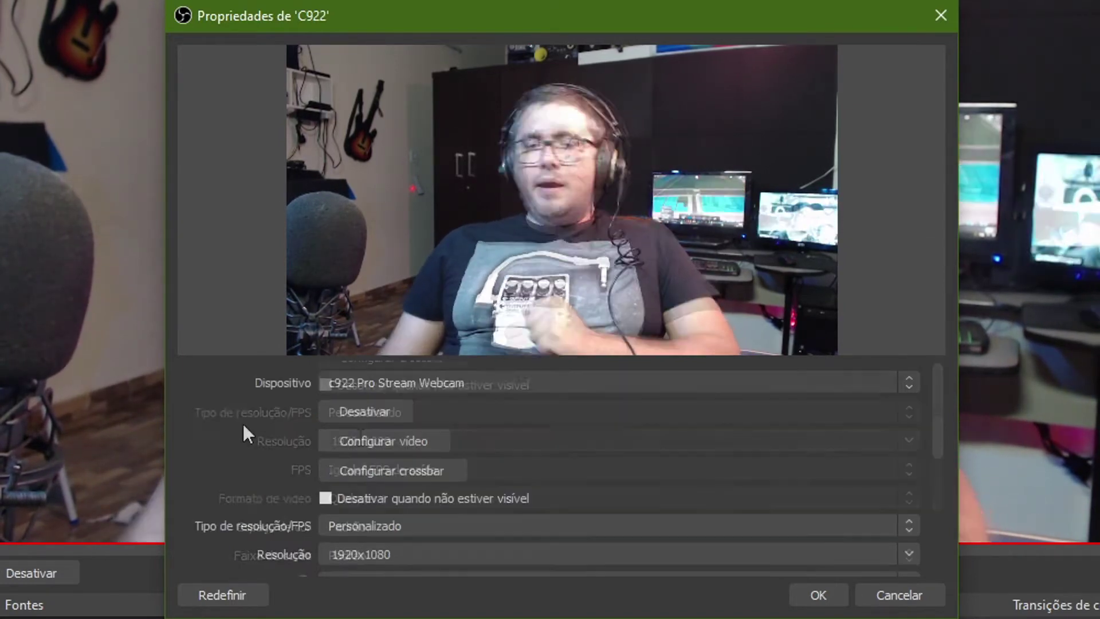
In the webcam's video configuration, turn off automatic white balance (Proporção de branco) and set it to 4340
{"action": "left_click", "coordinate": [378, 441]}
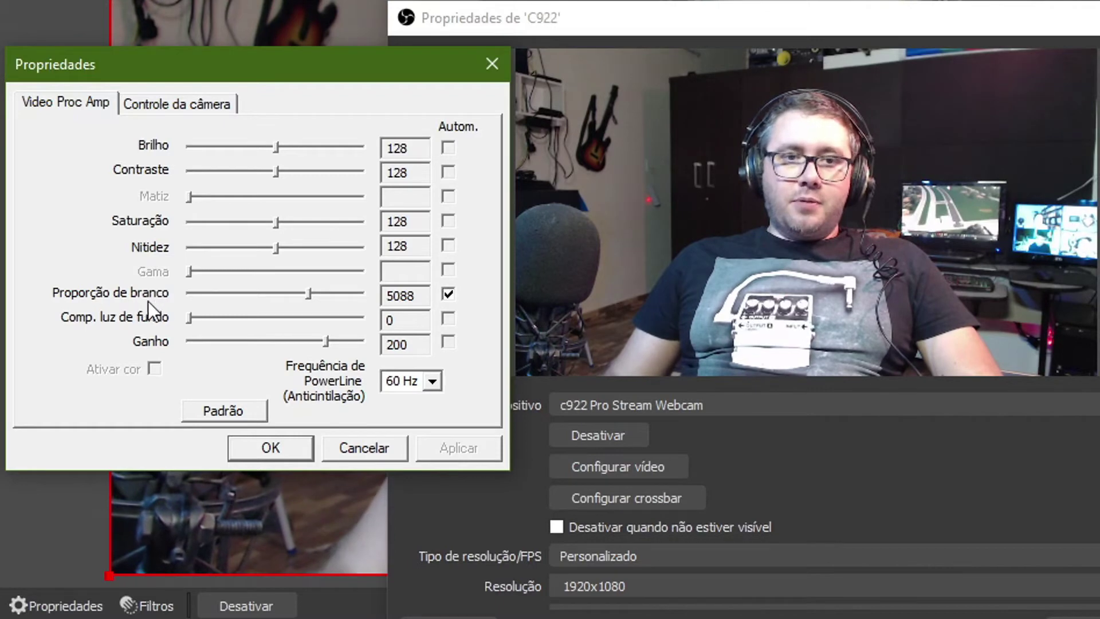
{"action": "left_click", "coordinate": [448, 295]}
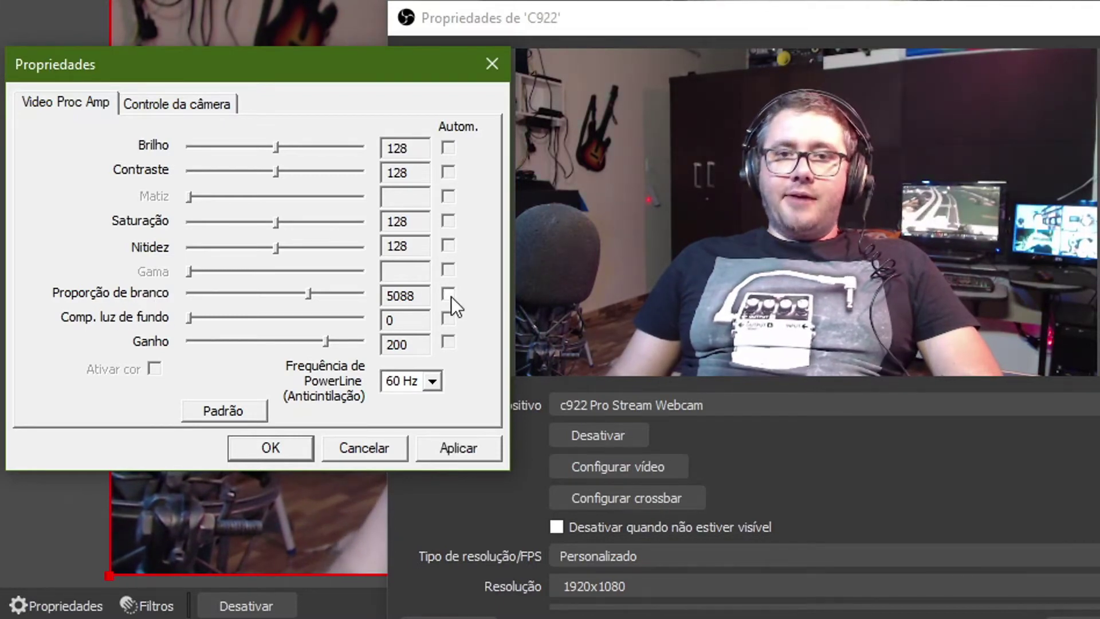
{"action": "left_click_drag", "start_coordinate": [309, 295], "coordinate": [192, 258]}
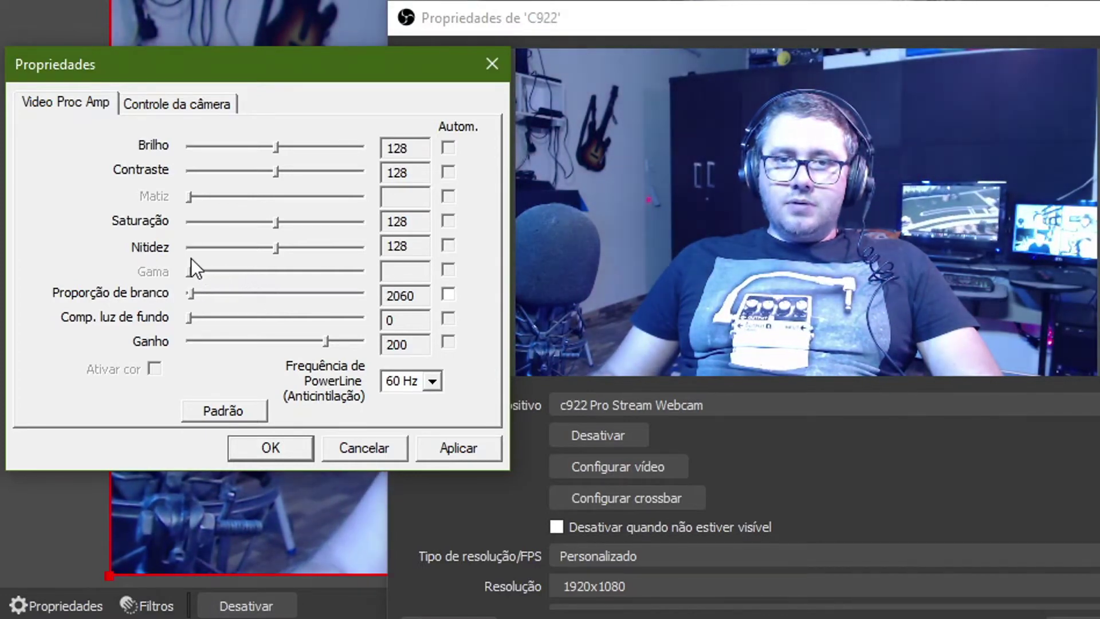
{"action": "left_click_drag", "start_coordinate": [123, 242], "coordinate": [309, 284]}
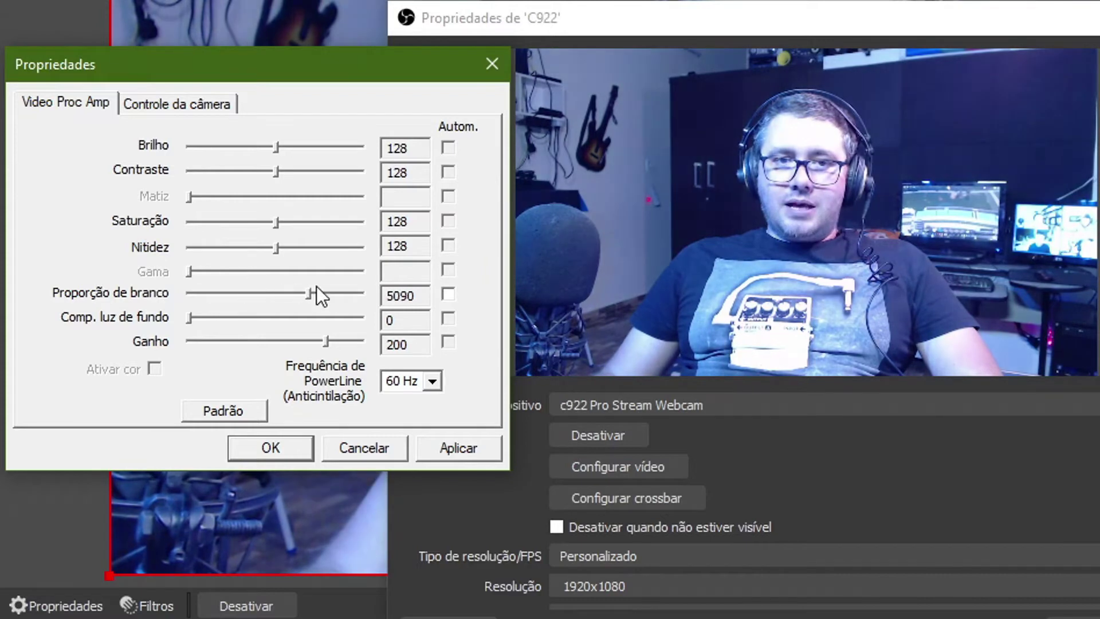
{"action": "left_click_drag", "start_coordinate": [383, 306], "coordinate": [281, 278]}
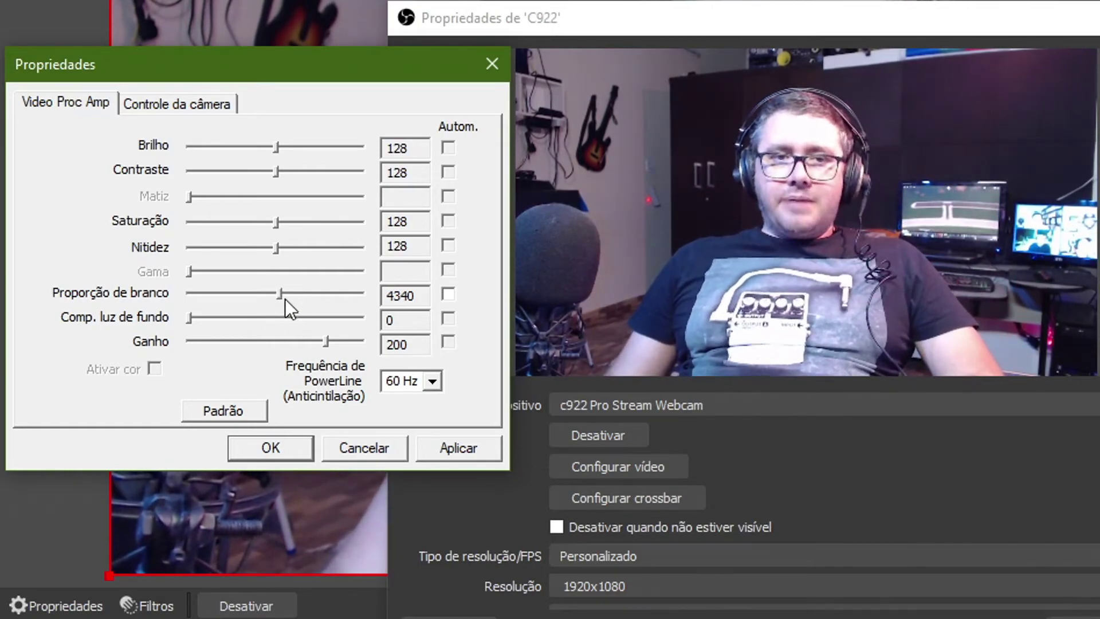
Set the webcam's light exposure (Exposição à luz) to -6, apply it, and confirm the webcam and source properties
{"action": "left_click", "coordinate": [191, 108]}
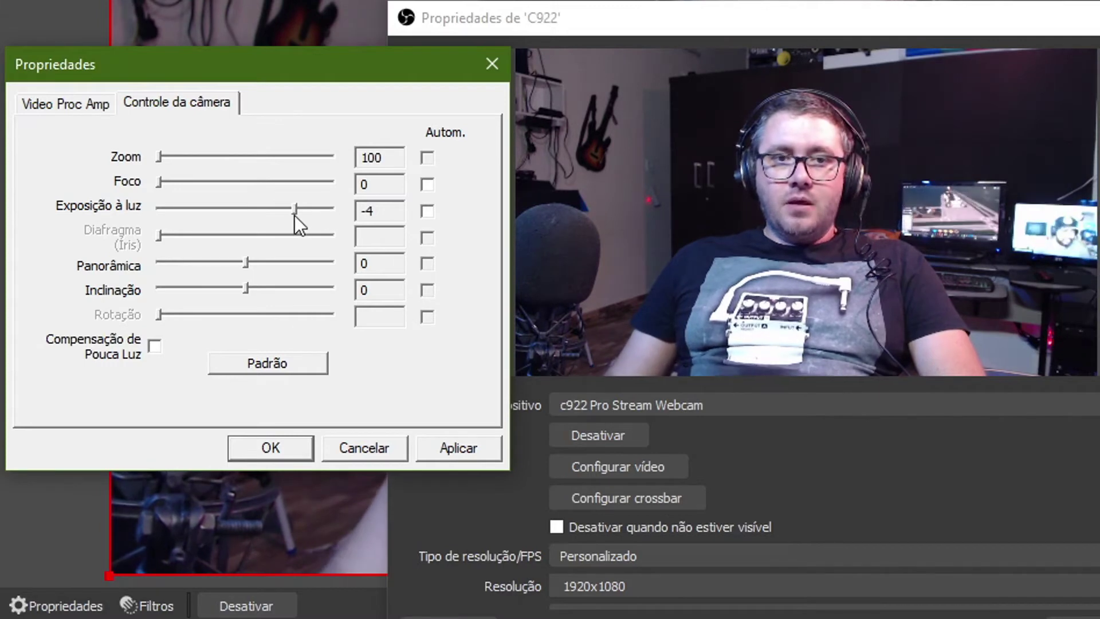
{"action": "left_click_drag", "start_coordinate": [316, 211], "coordinate": [346, 209]}
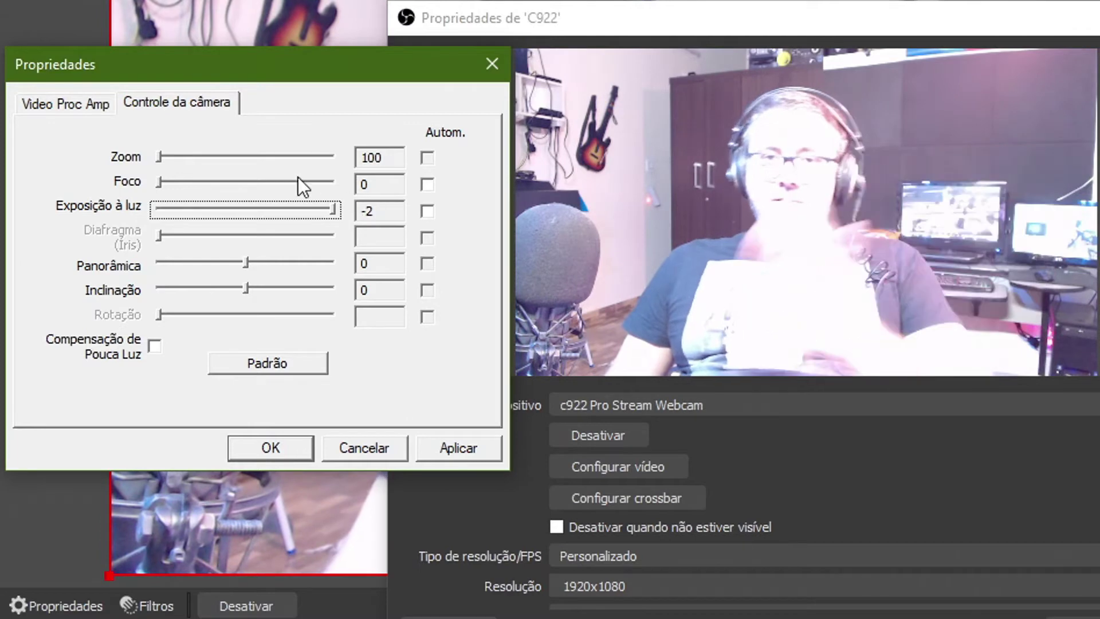
{"action": "left_click_drag", "start_coordinate": [331, 210], "coordinate": [263, 205]}
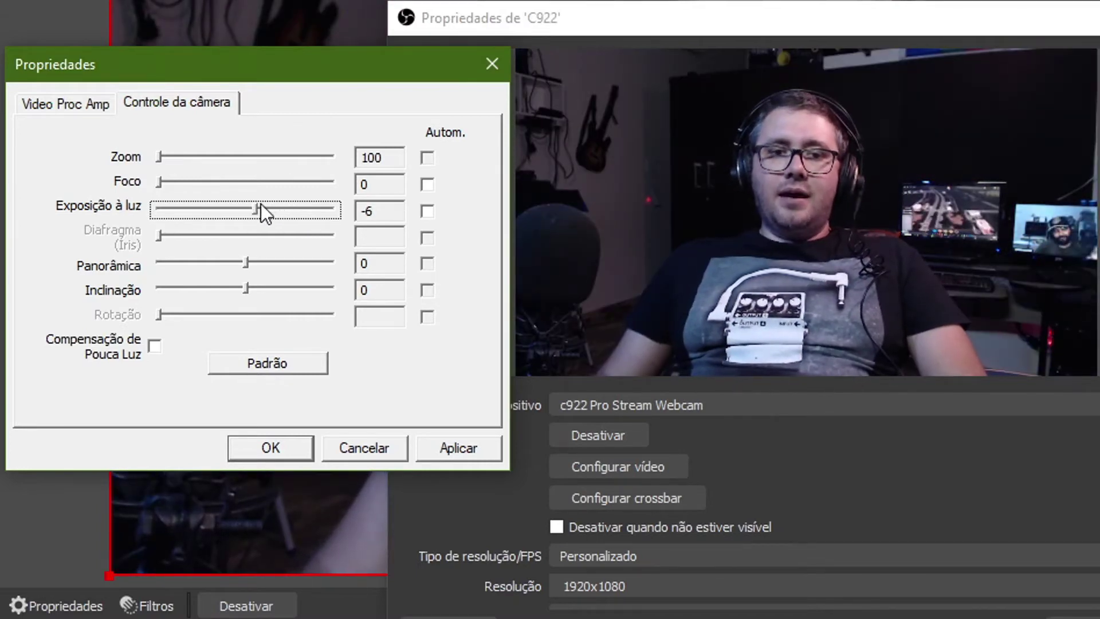
{"action": "mouse_move", "coordinate": [262, 204]}
{"action": "left_mouse_down"}
{"action": "mouse_move", "coordinate": [278, 205]}
{"action": "mouse_move", "coordinate": [257, 205]}
{"action": "mouse_move", "coordinate": [268, 204]}
{"action": "left_mouse_up"}
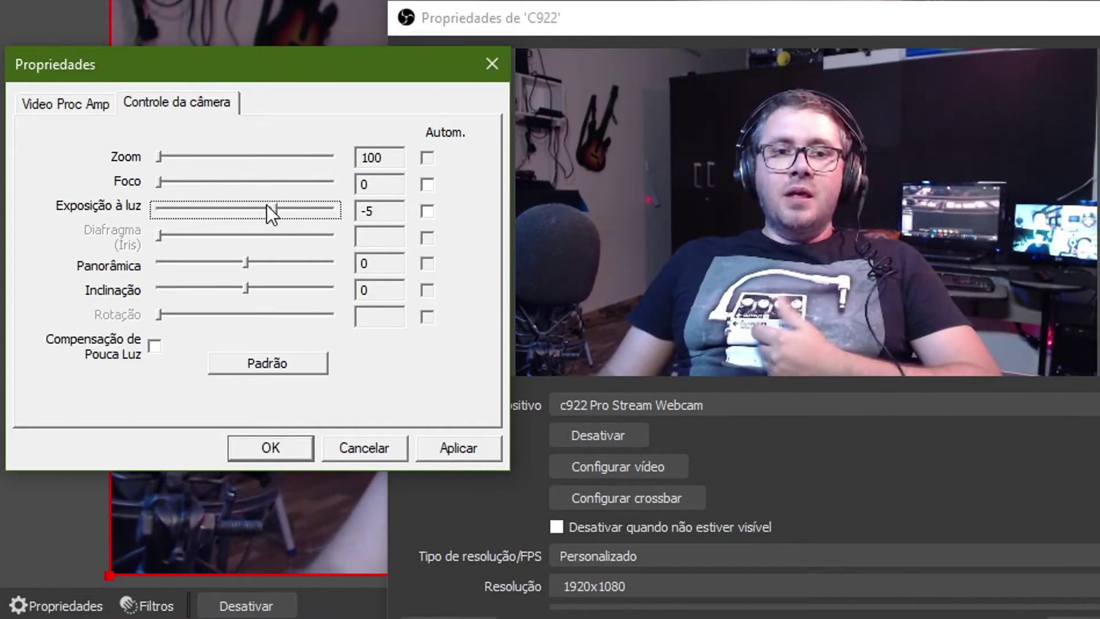
{"action": "left_click_drag", "start_coordinate": [266, 204], "coordinate": [262, 205]}
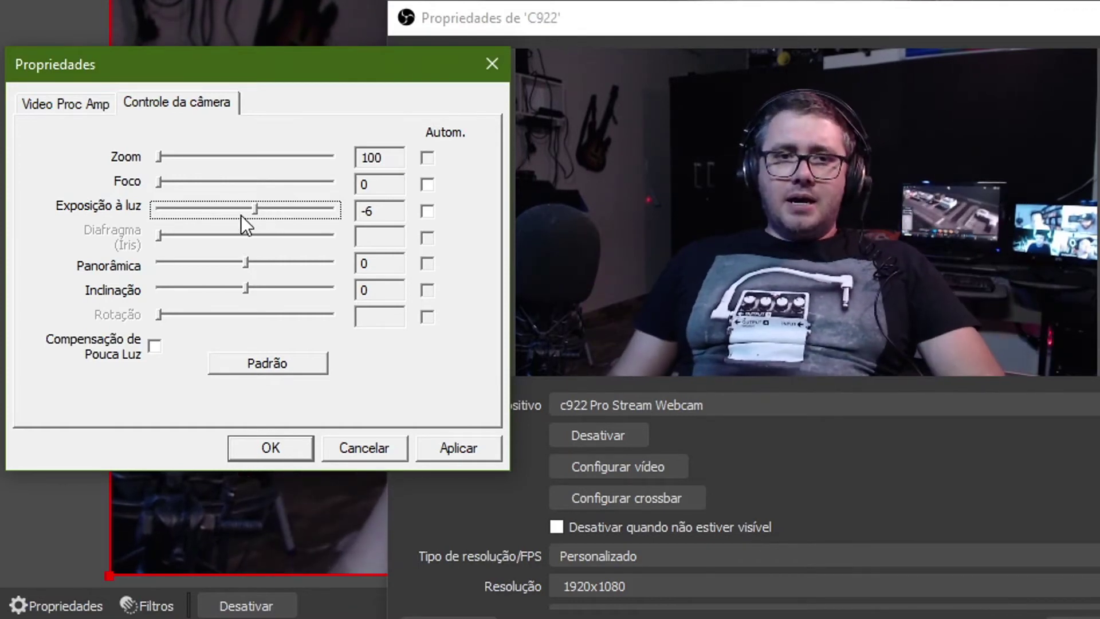
{"action": "left_click_drag", "start_coordinate": [259, 209], "coordinate": [270, 209]}
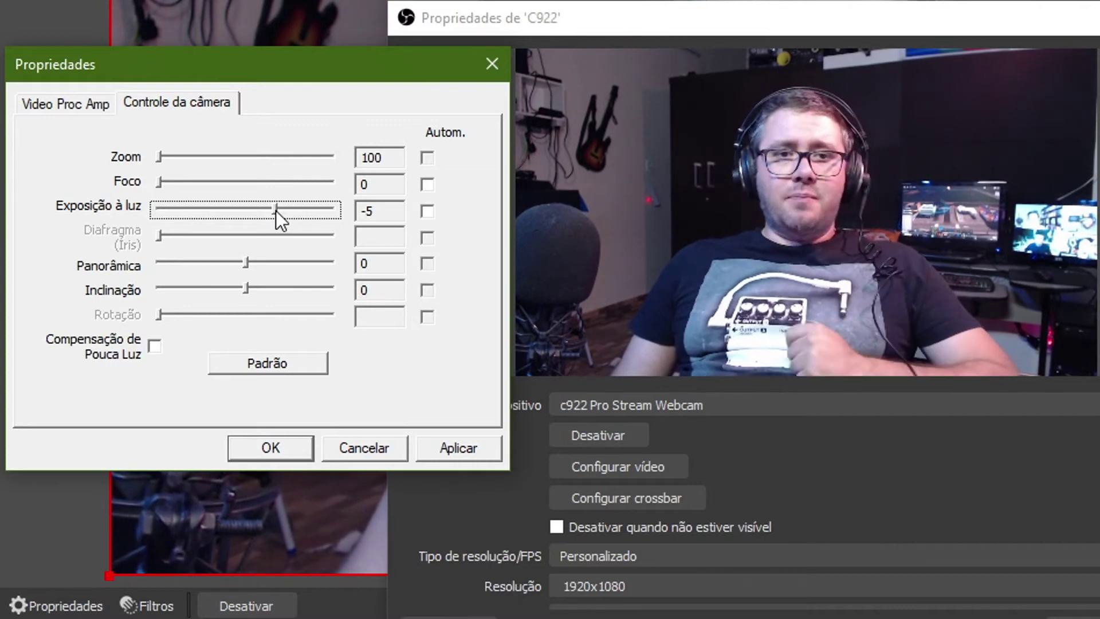
{"action": "left_click_drag", "start_coordinate": [273, 210], "coordinate": [260, 205]}
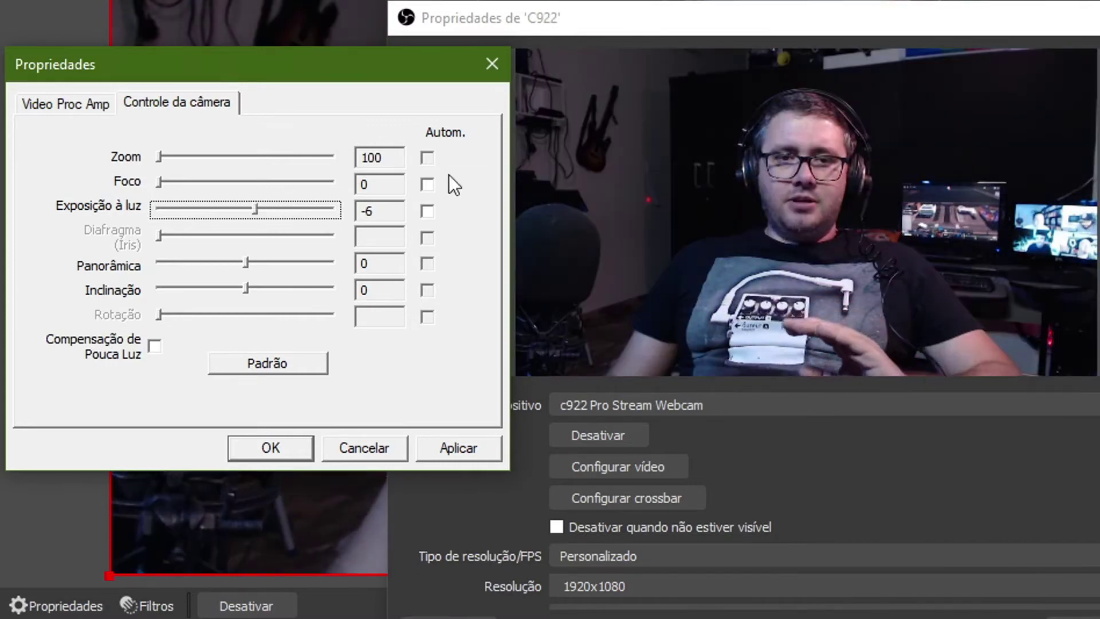
{"action": "left_click", "coordinate": [459, 450]}
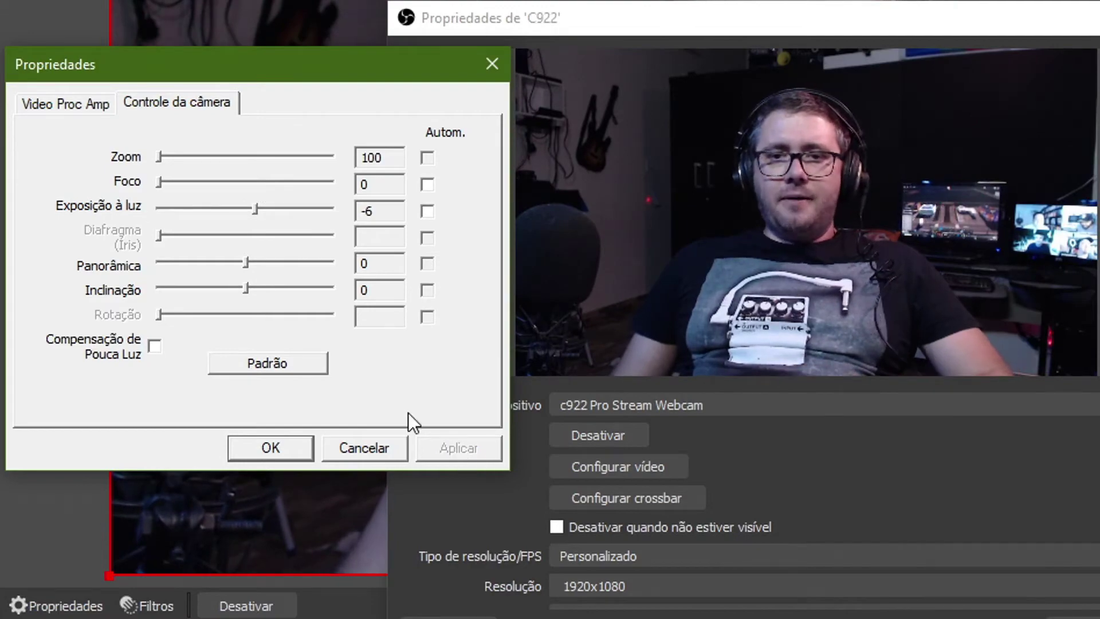
{"action": "left_click", "coordinate": [257, 449]}
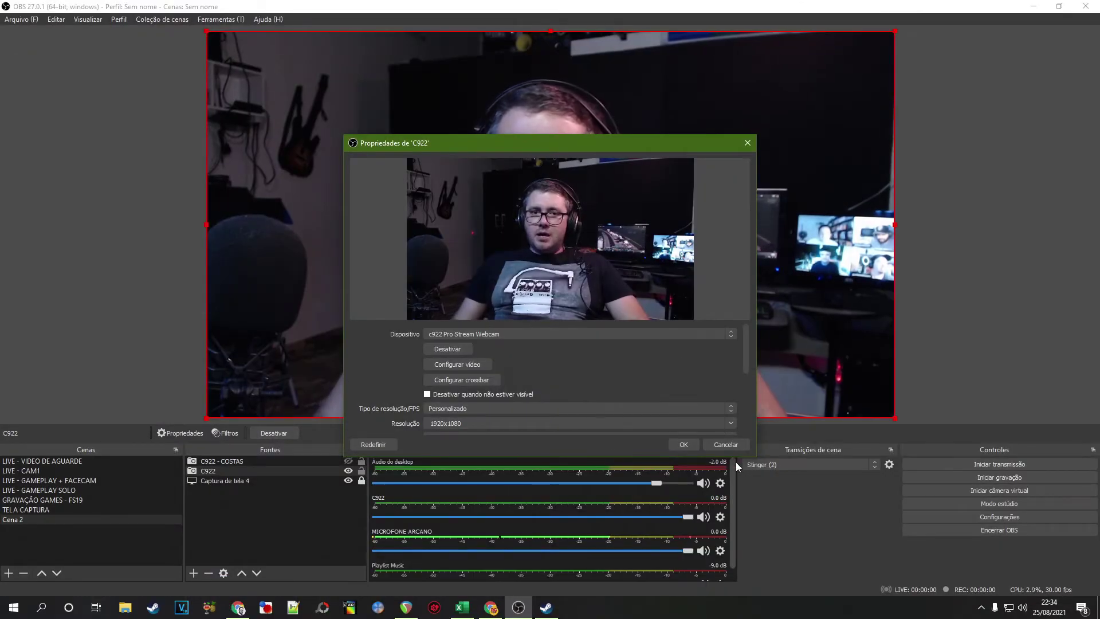
{"action": "left_click", "coordinate": [683, 444]}
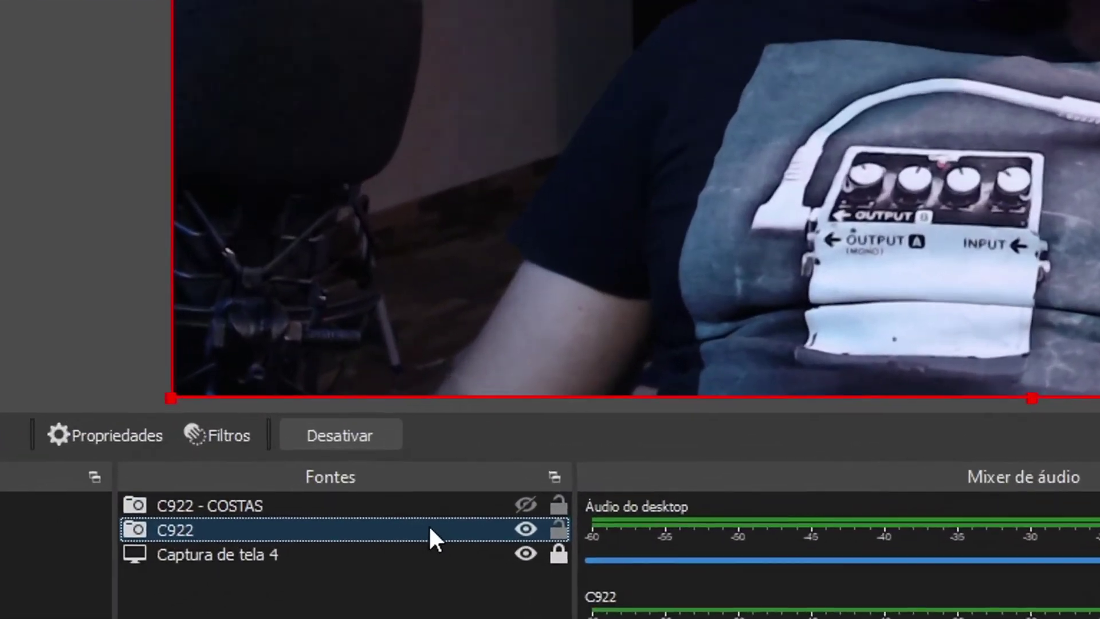
Add a Correção de cor effect filter to the C922 source
{"action": "right_click", "coordinate": [430, 532]}
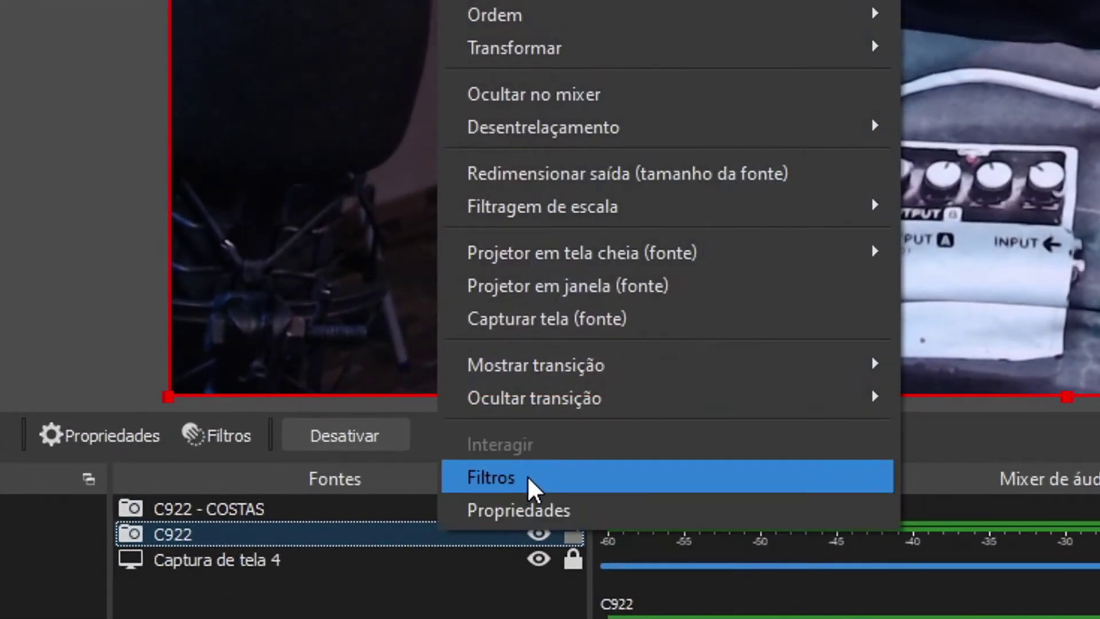
{"action": "left_click", "coordinate": [527, 475]}
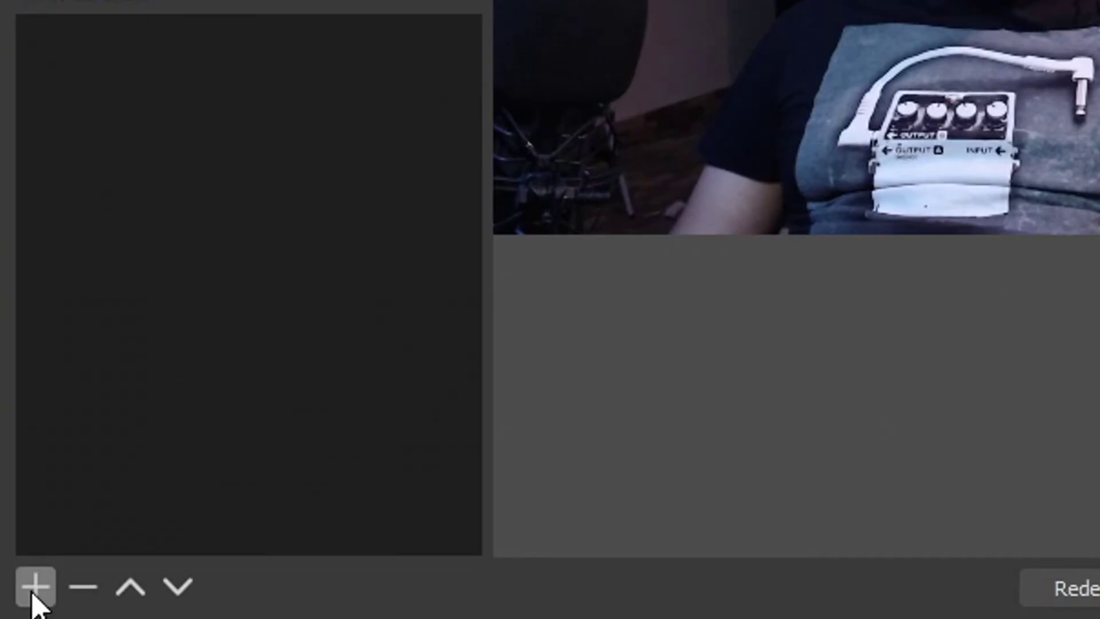
{"action": "left_click", "coordinate": [34, 598]}
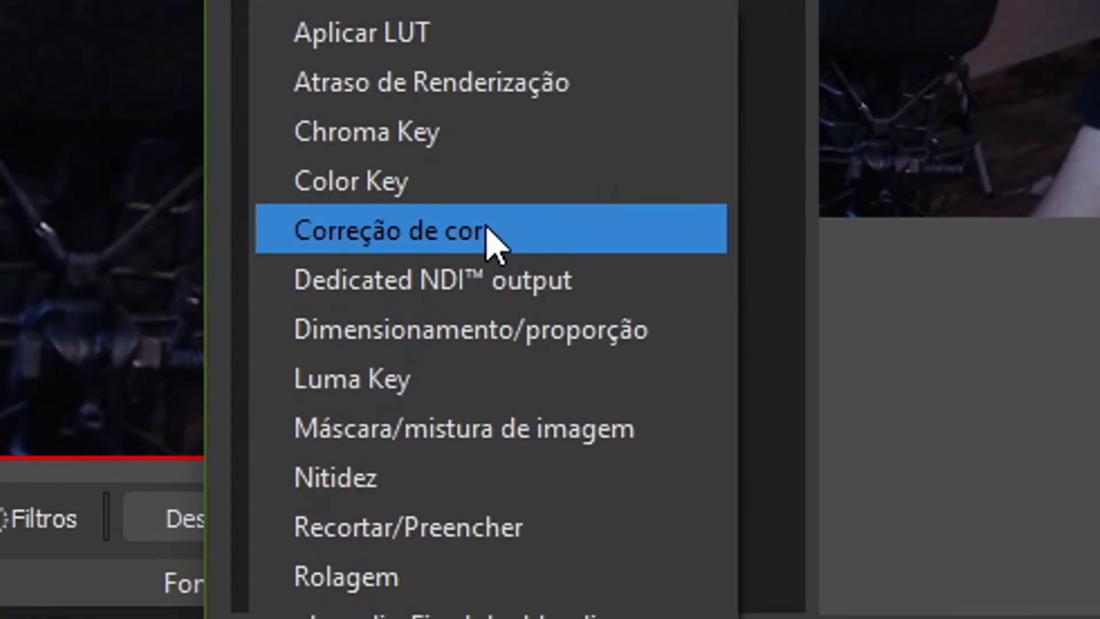
{"action": "left_click", "coordinate": [487, 228]}
Set the colour correction to gamma 0,10, contrast 0,22, brightness -0,0027 and saturation 0,39
{"action": "mouse_move", "coordinate": [547, 403]}
{"action": "left_mouse_down"}
{"action": "mouse_move", "coordinate": [422, 405]}
{"action": "mouse_move", "coordinate": [626, 404]}
{"action": "mouse_move", "coordinate": [556, 405]}
{"action": "left_mouse_up"}
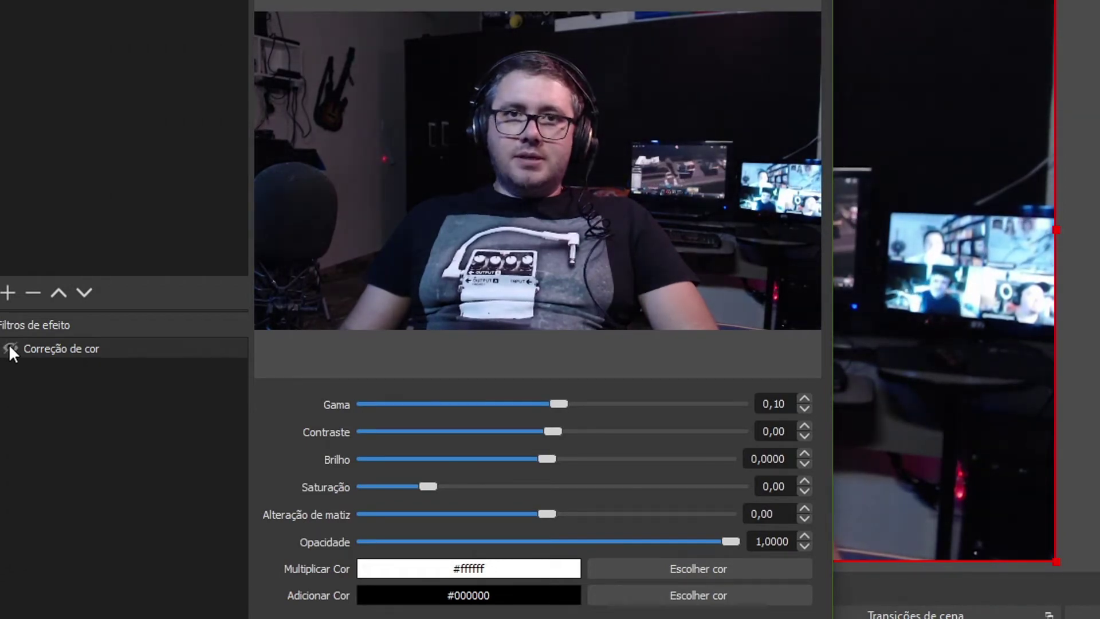
{"action": "mouse_move", "coordinate": [559, 432]}
{"action": "left_mouse_down"}
{"action": "mouse_move", "coordinate": [483, 429]}
{"action": "mouse_move", "coordinate": [768, 436]}
{"action": "mouse_move", "coordinate": [518, 430]}
{"action": "mouse_move", "coordinate": [580, 432]}
{"action": "mouse_move", "coordinate": [552, 431]}
{"action": "mouse_move", "coordinate": [567, 431]}
{"action": "left_mouse_up"}
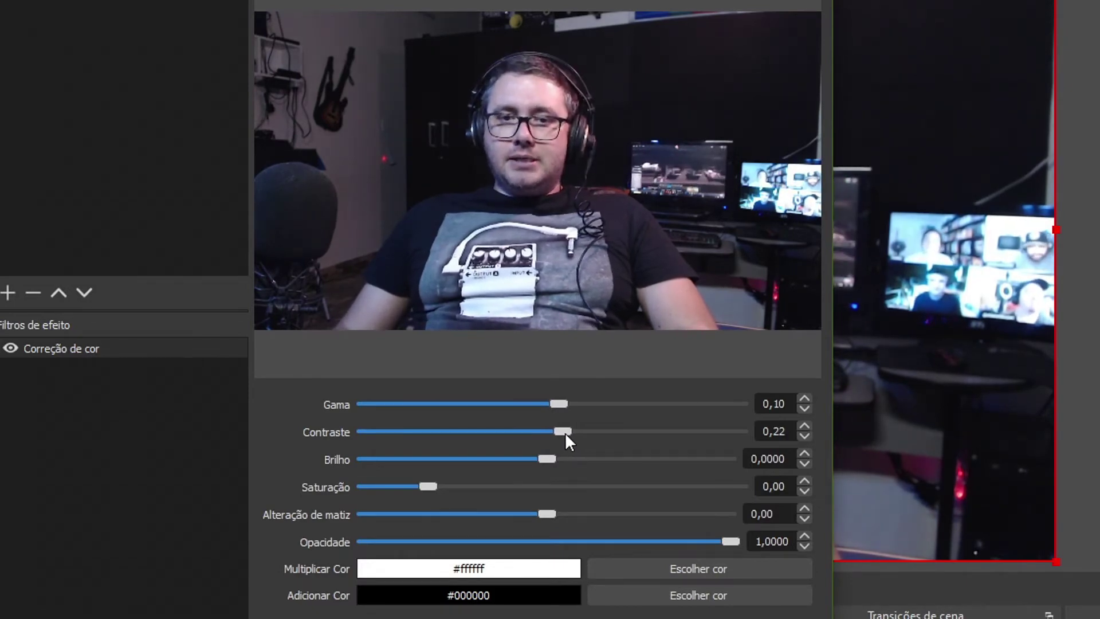
{"action": "mouse_move", "coordinate": [549, 459]}
{"action": "left_mouse_down"}
{"action": "mouse_move", "coordinate": [509, 448]}
{"action": "mouse_move", "coordinate": [558, 450]}
{"action": "mouse_move", "coordinate": [549, 446]}
{"action": "left_mouse_up"}
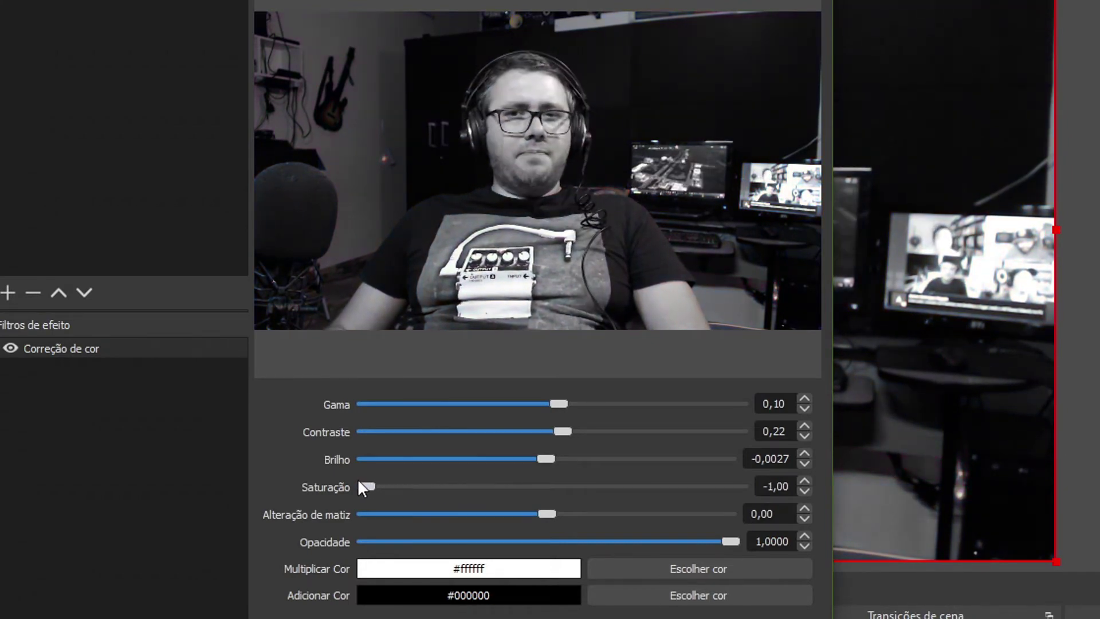
{"action": "left_click_drag", "start_coordinate": [360, 488], "coordinate": [421, 501]}
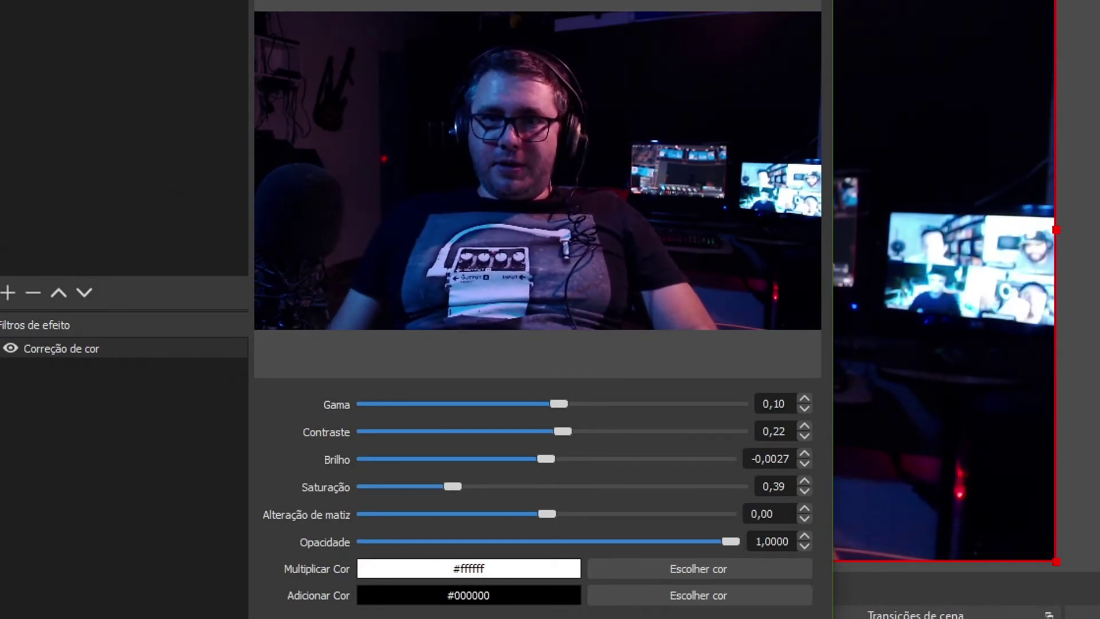
Readjust the colour correction filter to gamma 0,13, contrast 0,39 and saturation 0,79, keeping brightness at -0,0027
{"action": "left_click_drag", "start_coordinate": [545, 458], "coordinate": [544, 455]}
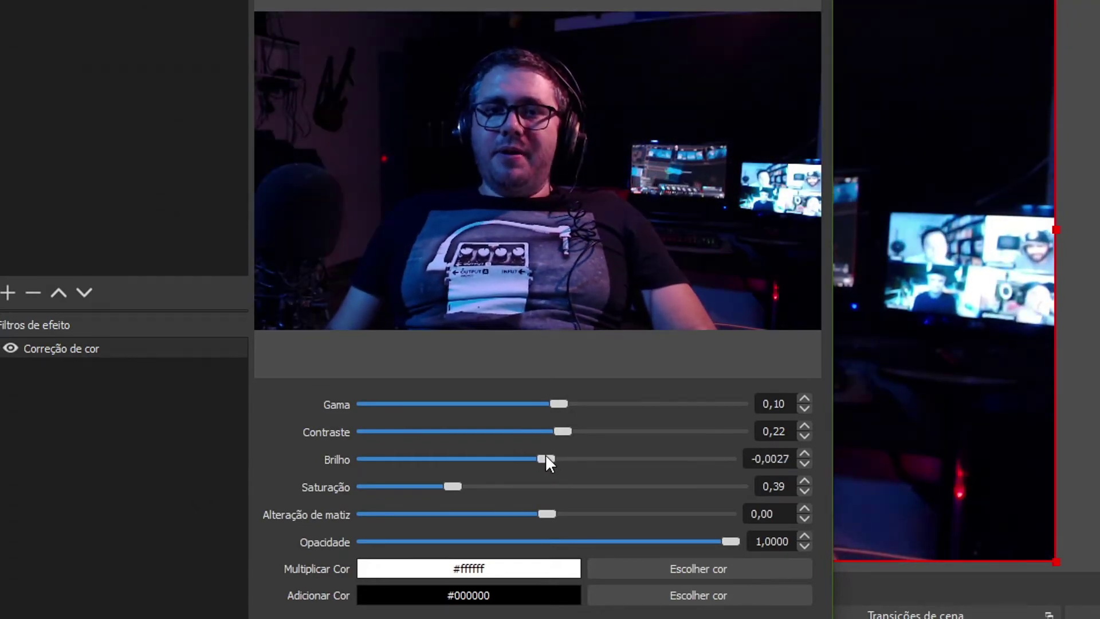
{"action": "mouse_move", "coordinate": [561, 430]}
{"action": "left_mouse_down"}
{"action": "mouse_move", "coordinate": [602, 429]}
{"action": "mouse_move", "coordinate": [580, 436]}
{"action": "left_mouse_up"}
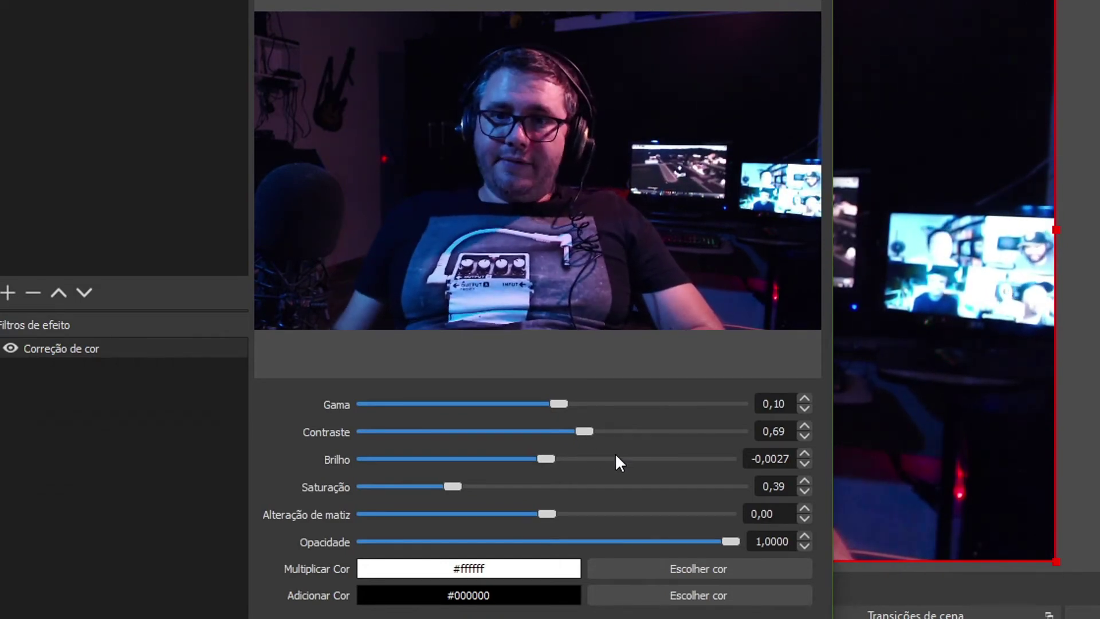
{"action": "left_click_drag", "start_coordinate": [561, 405], "coordinate": [563, 408]}
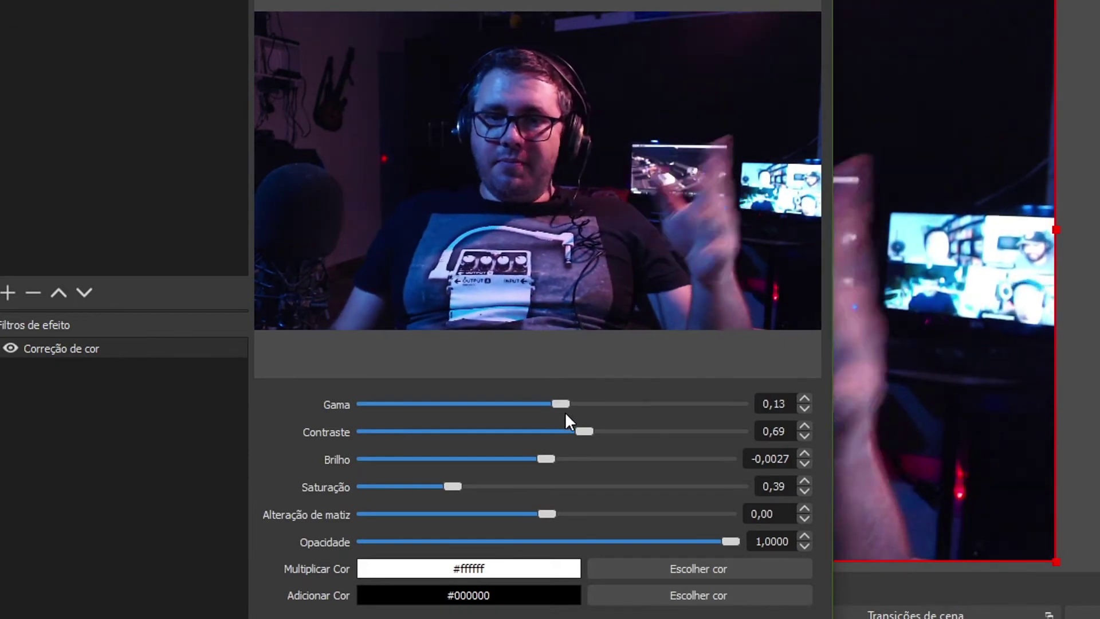
{"action": "left_click_drag", "start_coordinate": [423, 481], "coordinate": [465, 467]}
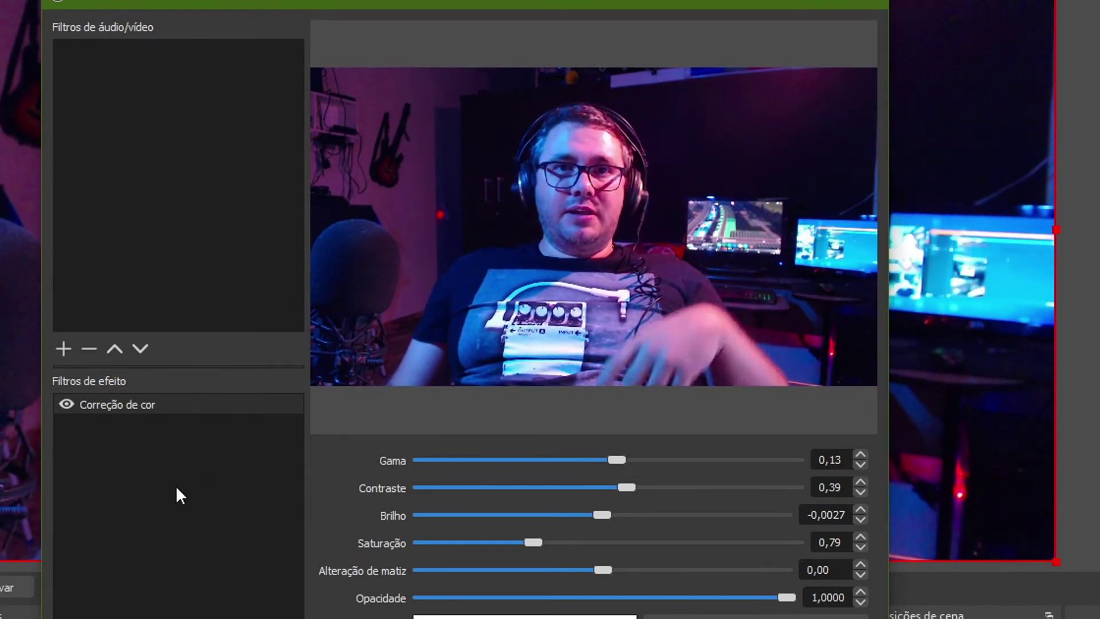
{"action": "left_click", "coordinate": [194, 449]}
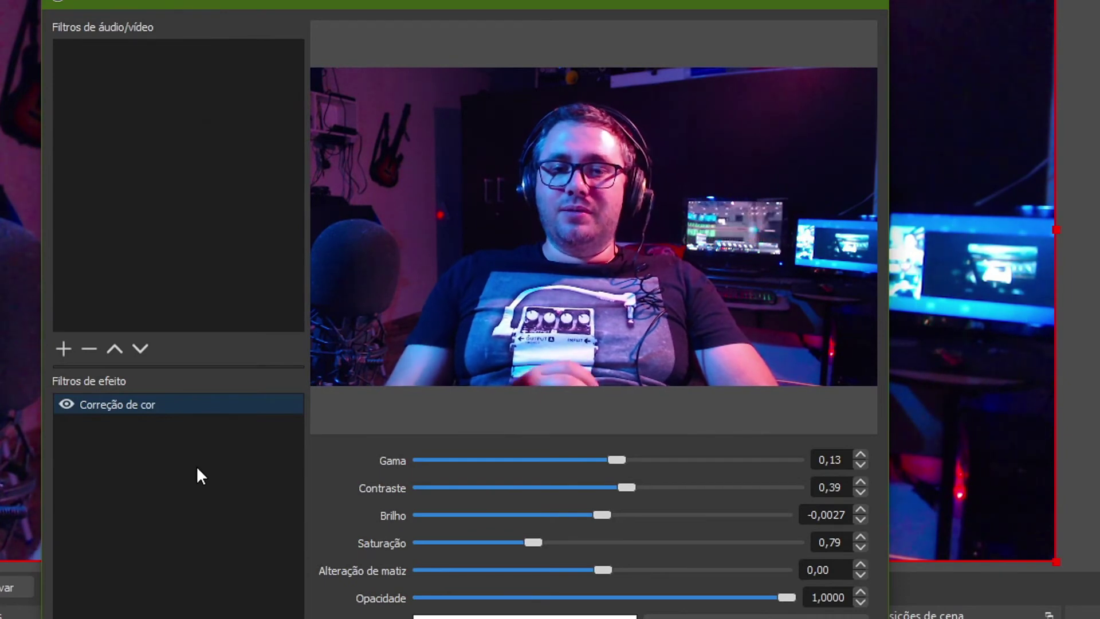
{"action": "left_click", "coordinate": [330, 439]}
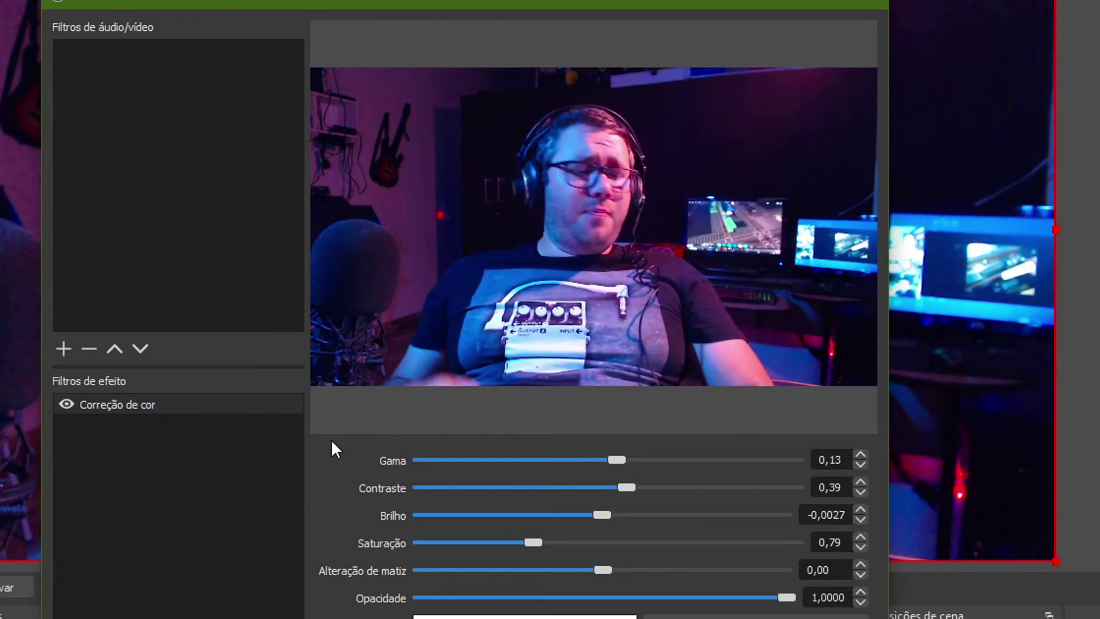